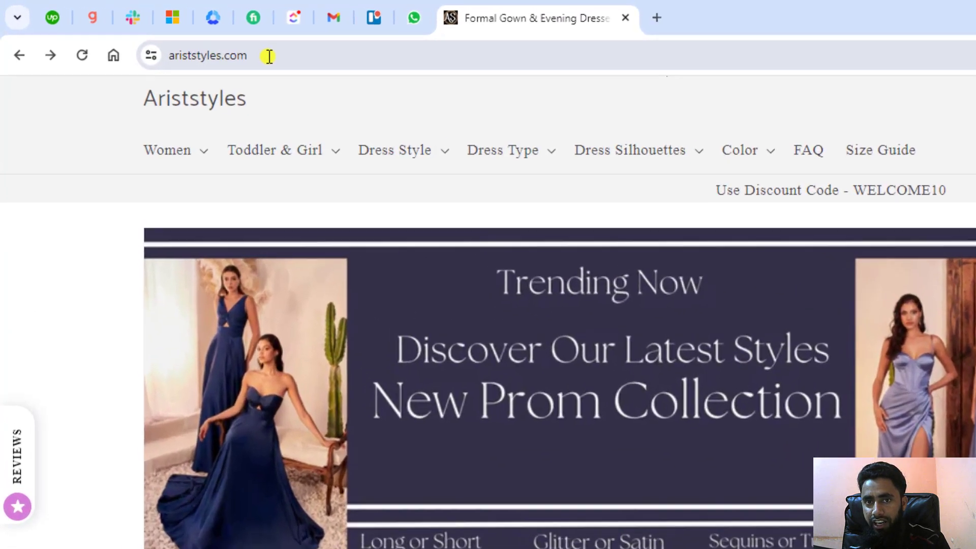
- Place the cursor right after ariststyles.com in the address bar to add a sitemap path
{"action": "left_click", "coordinate": [269, 56]}
{"action": "left_click", "coordinate": [277, 57]}
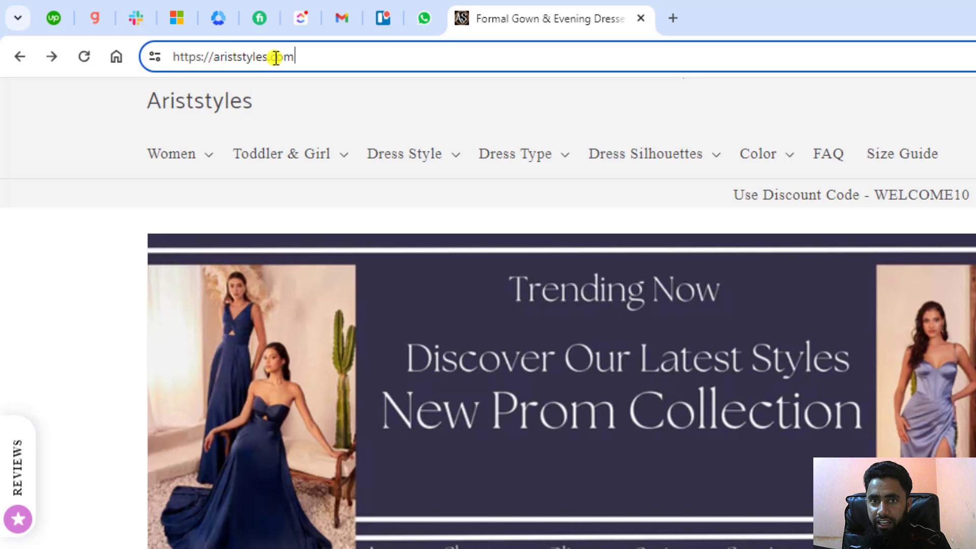
{"action": "type", "text": "/"}
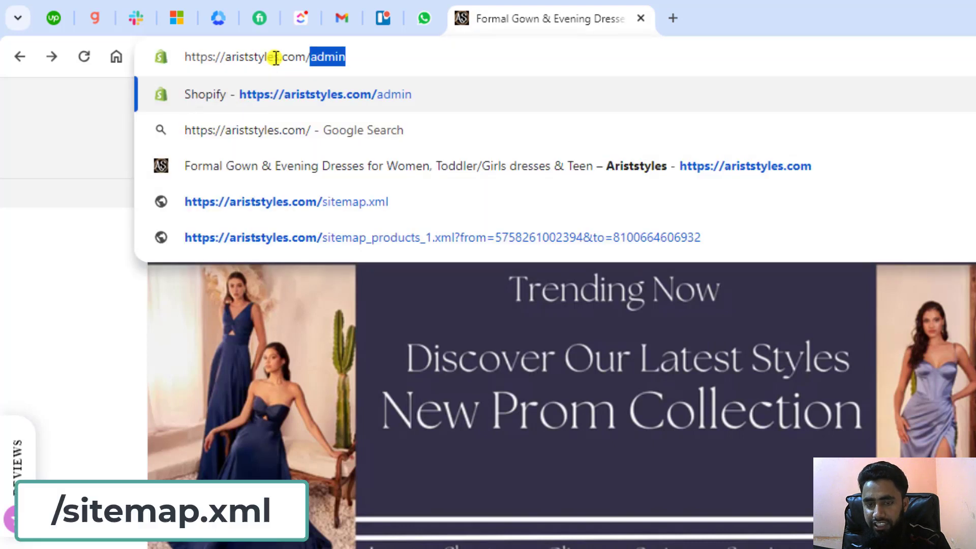
{"action": "type", "text": "sitemap.x"}
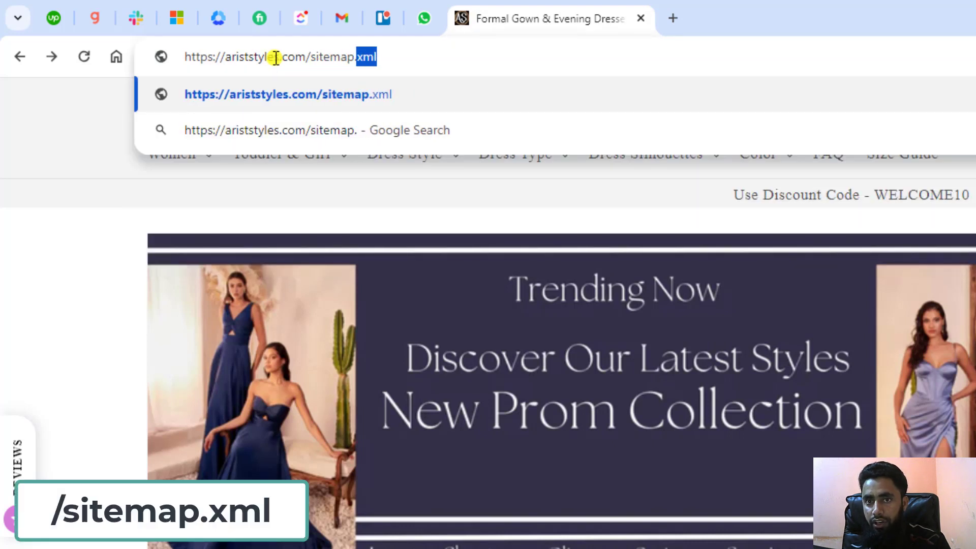
{"action": "type", "text": "ml"}
- Load ariststyles.com/sitemap.xml and zoom the page in twice
{"action": "key", "text": "Return"}
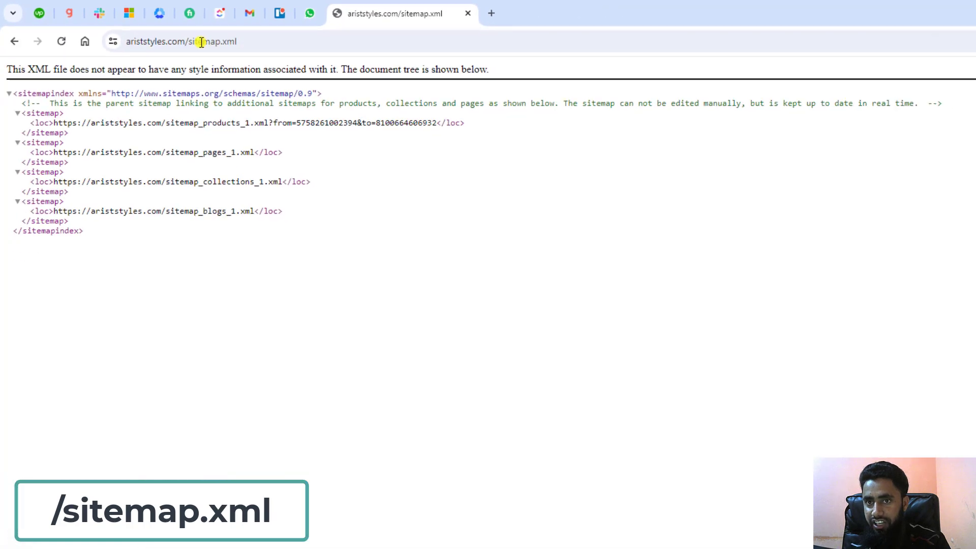
{"action": "key", "text": "ctrl+plus"}
{"action": "key", "text": "ctrl+plus"}
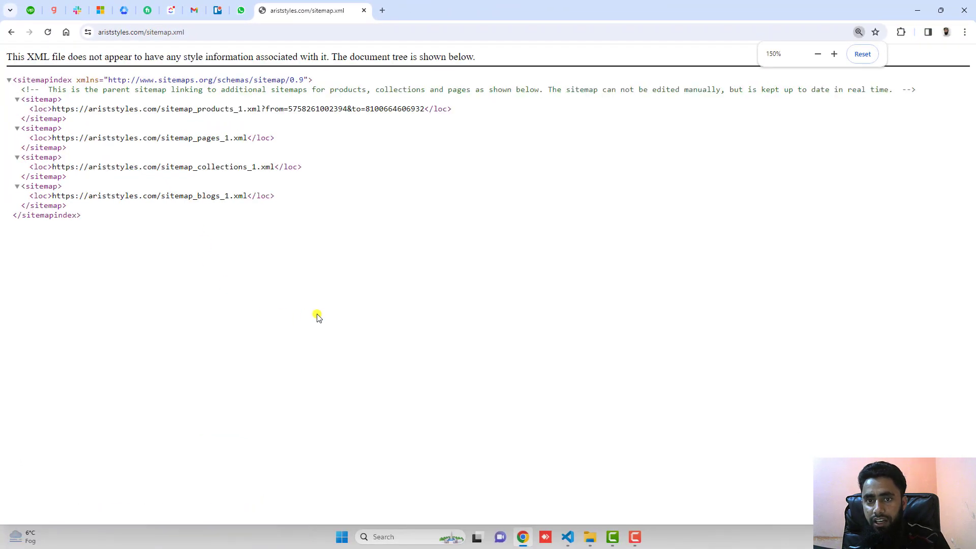
{"action": "key", "text": "ctrl+plus"}
{"action": "key", "text": "ctrl+plus"}
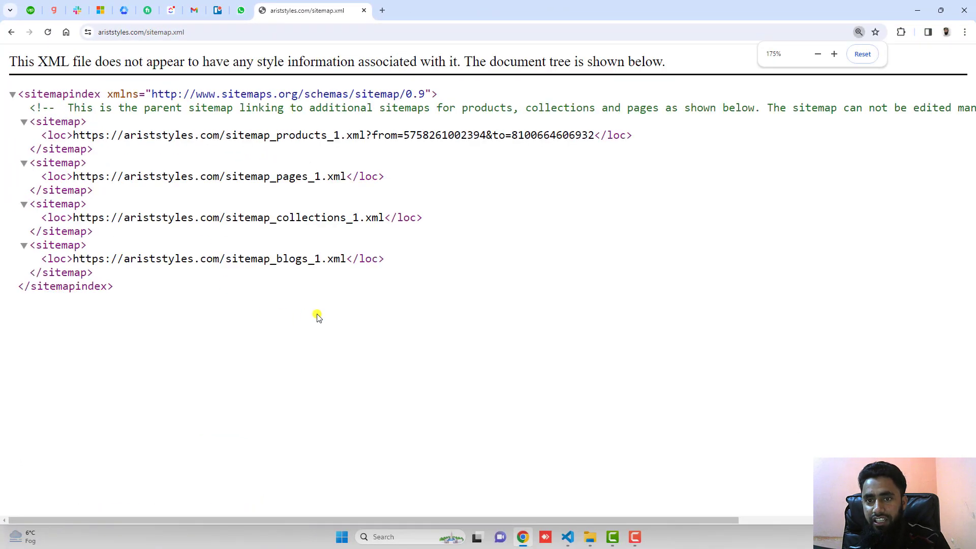
- Highlight the products, pages, blogs and collections sitemap names, then select the full products sitemap URL
{"action": "double_click", "coordinate": [260, 135]}
{"action": "double_click", "coordinate": [259, 176]}
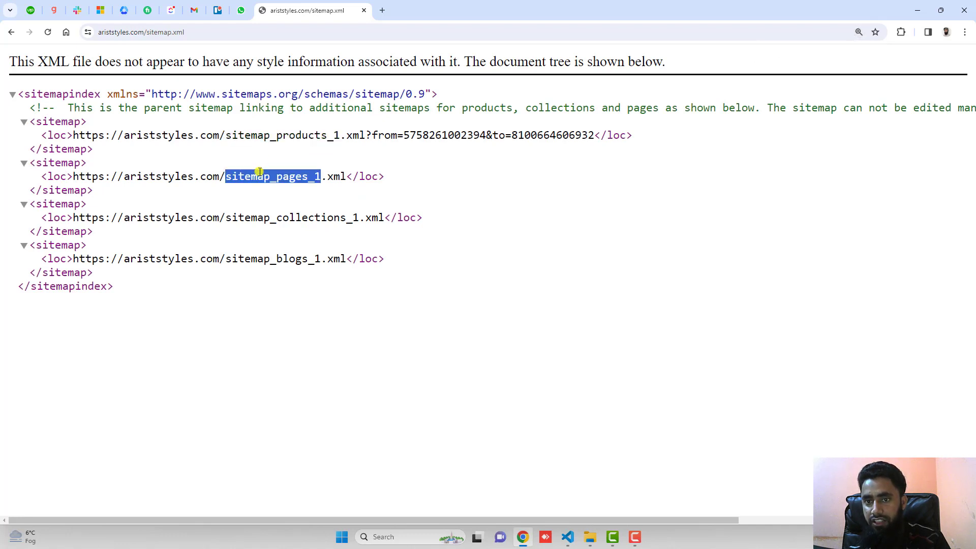
{"action": "left_click", "coordinate": [289, 223]}
{"action": "double_click", "coordinate": [271, 259]}
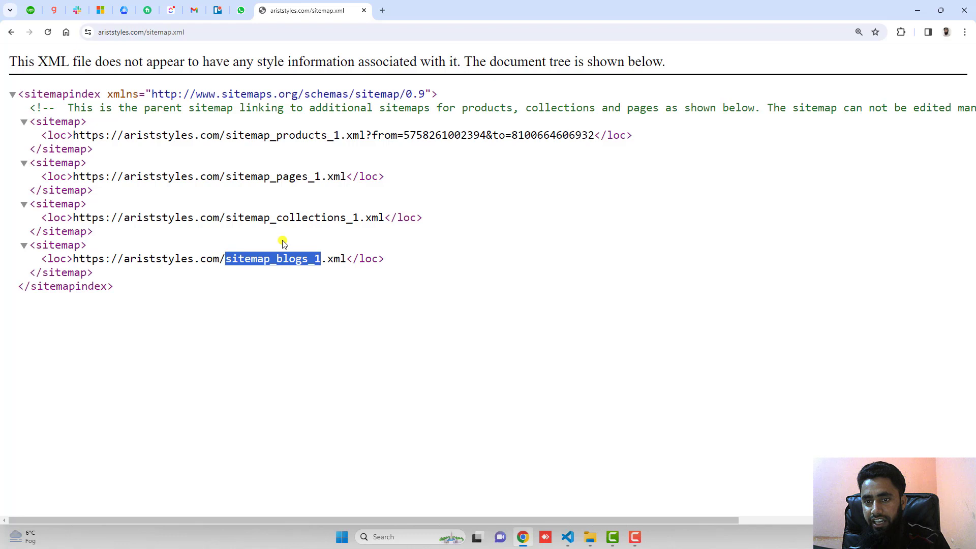
{"action": "double_click", "coordinate": [290, 218]}
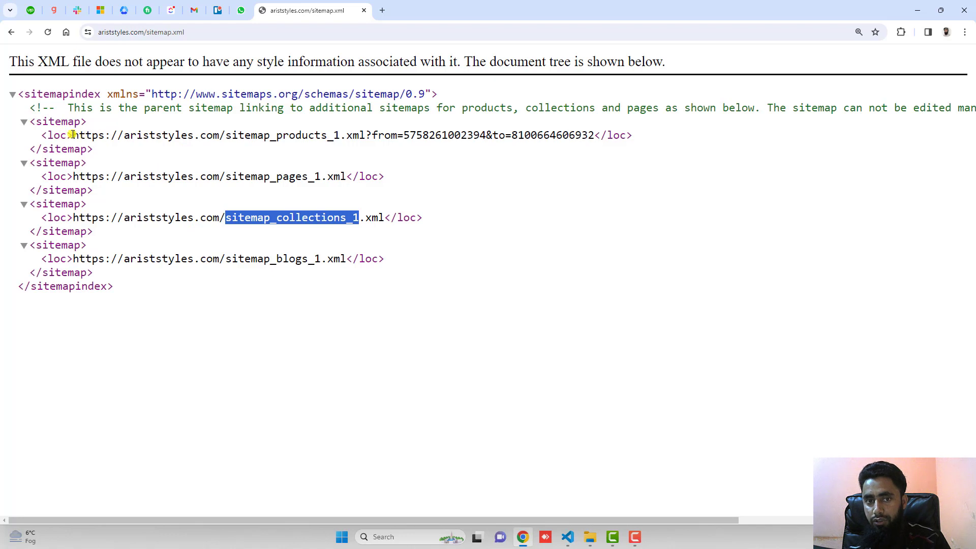
{"action": "left_click_drag", "start_coordinate": [73, 136], "coordinate": [593, 137]}
- Open the copied products sitemap URL in a new tab, then go back to the sitemap index
{"action": "key", "text": "ctrl+c"}
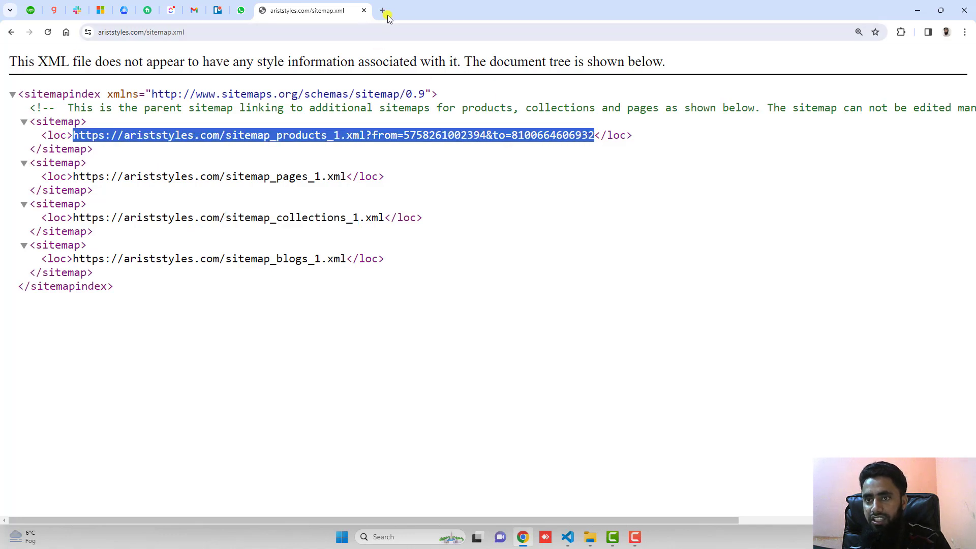
{"action": "left_click", "coordinate": [381, 10]}
{"action": "key", "text": "ctrl+v"}
{"action": "key", "text": "Return"}
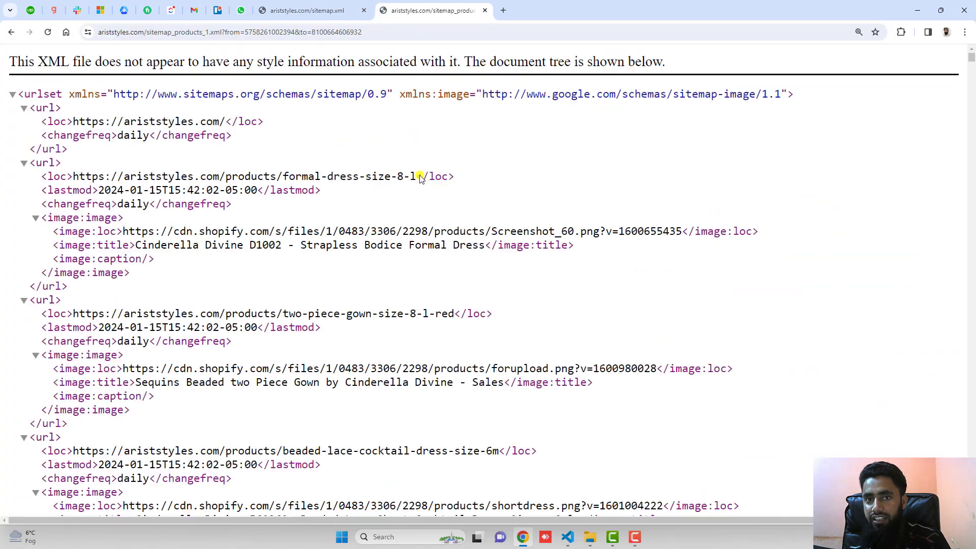
{"action": "scroll", "coordinate": [420, 178], "scroll_direction": "down", "scroll_amount": 5}
{"action": "scroll", "coordinate": [420, 178], "scroll_direction": "down", "scroll_amount": 5}
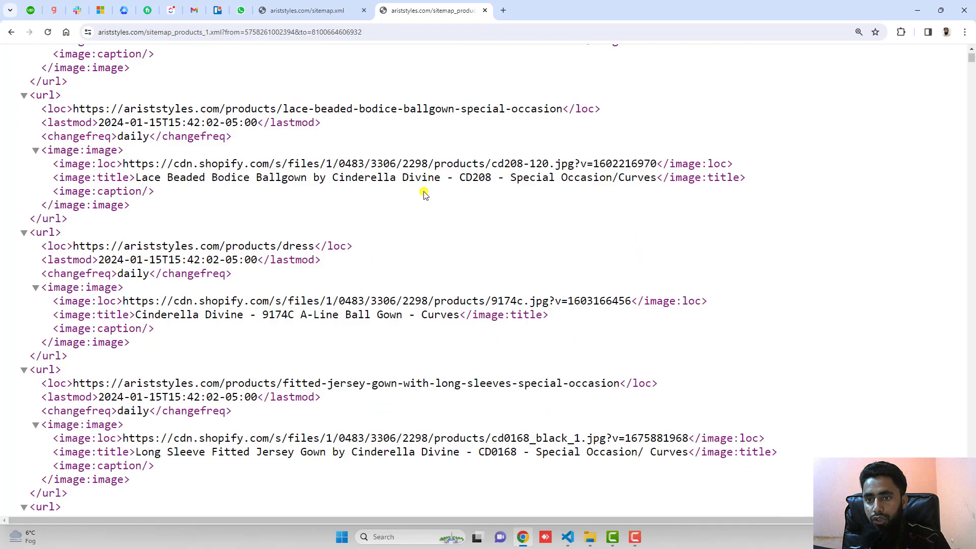
{"action": "scroll", "coordinate": [421, 178], "scroll_direction": "down", "scroll_amount": 5}
{"action": "scroll", "coordinate": [425, 194], "scroll_direction": "down", "scroll_amount": 5}
{"action": "scroll", "coordinate": [425, 195], "scroll_direction": "down", "scroll_amount": 5}
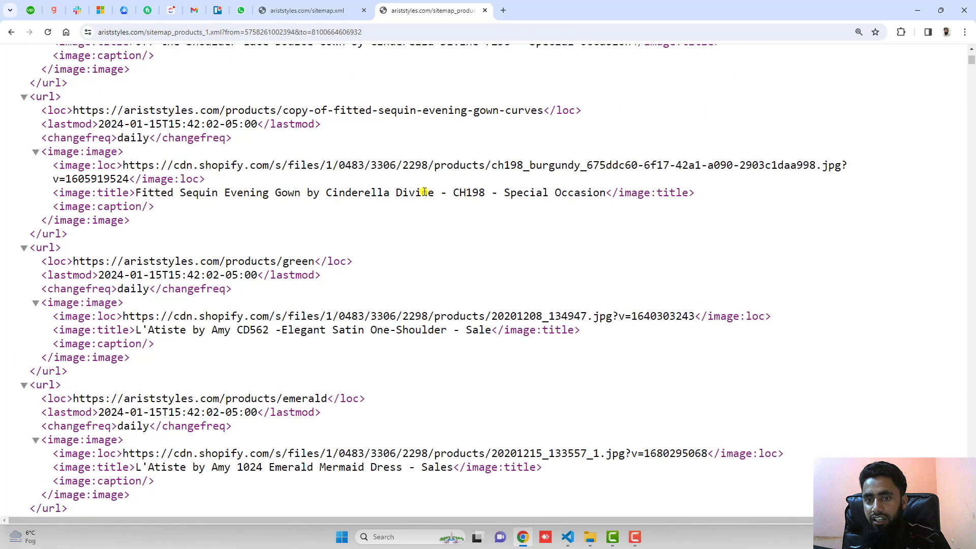
{"action": "scroll", "coordinate": [425, 193], "scroll_direction": "up", "scroll_amount": 10}
{"action": "scroll", "coordinate": [425, 192], "scroll_direction": "up", "scroll_amount": 10}
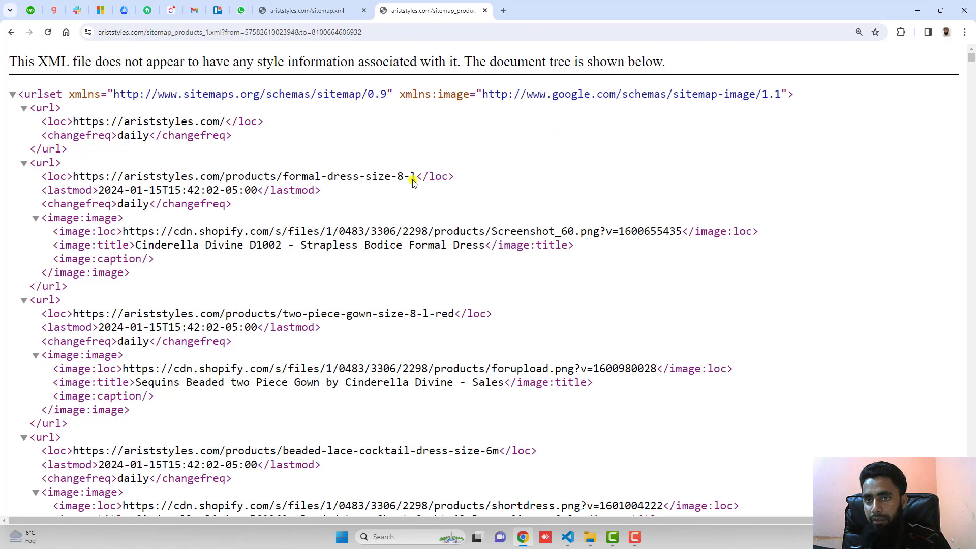
{"action": "left_click", "coordinate": [305, 9]}
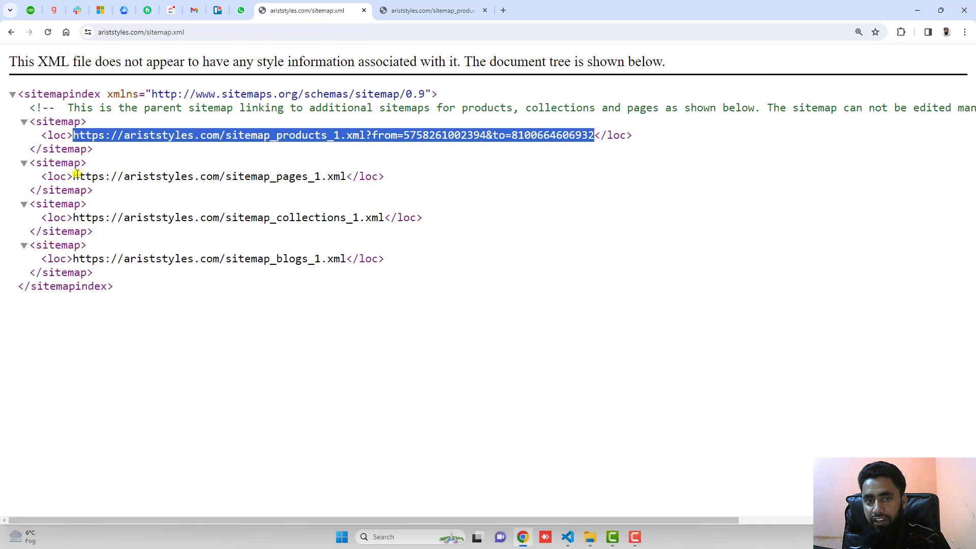
- Open the pages and collections sitemap URLs in new tabs via the right-click menu
{"action": "left_click_drag", "start_coordinate": [73, 176], "coordinate": [345, 176]}
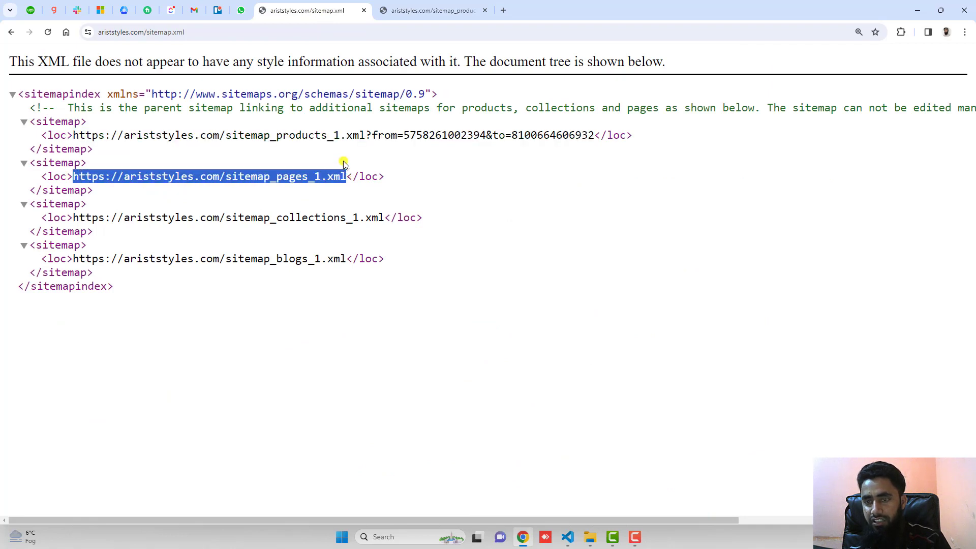
{"action": "right_click", "coordinate": [229, 177]}
{"action": "left_click", "coordinate": [306, 11]}
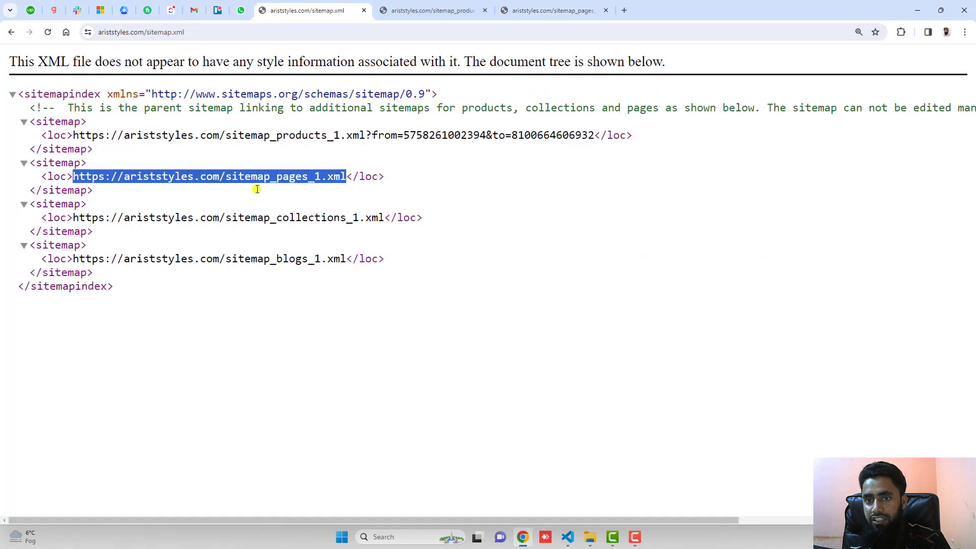
{"action": "left_click_drag", "start_coordinate": [73, 217], "coordinate": [388, 217]}
{"action": "right_click", "coordinate": [388, 217]}
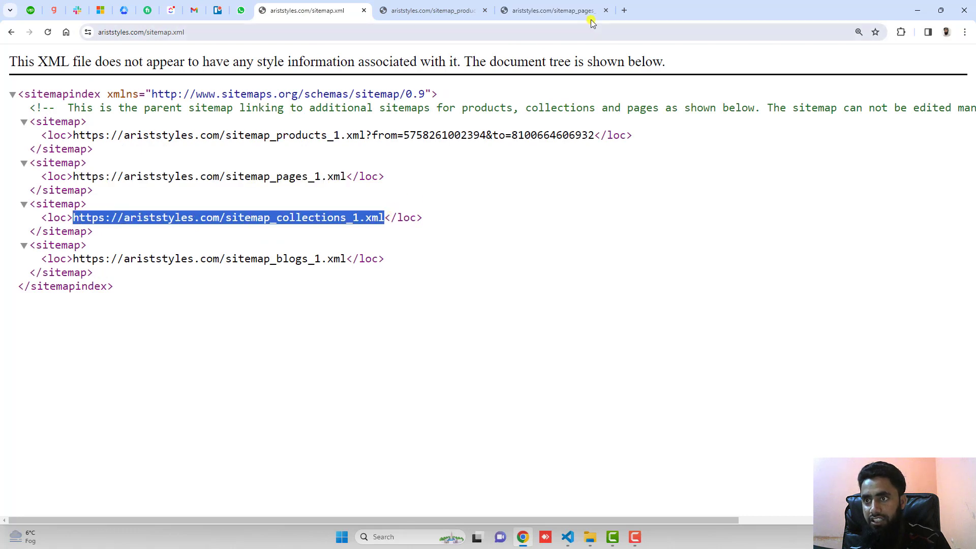
{"action": "left_click", "coordinate": [427, 229]}
{"action": "left_click", "coordinate": [307, 10]}
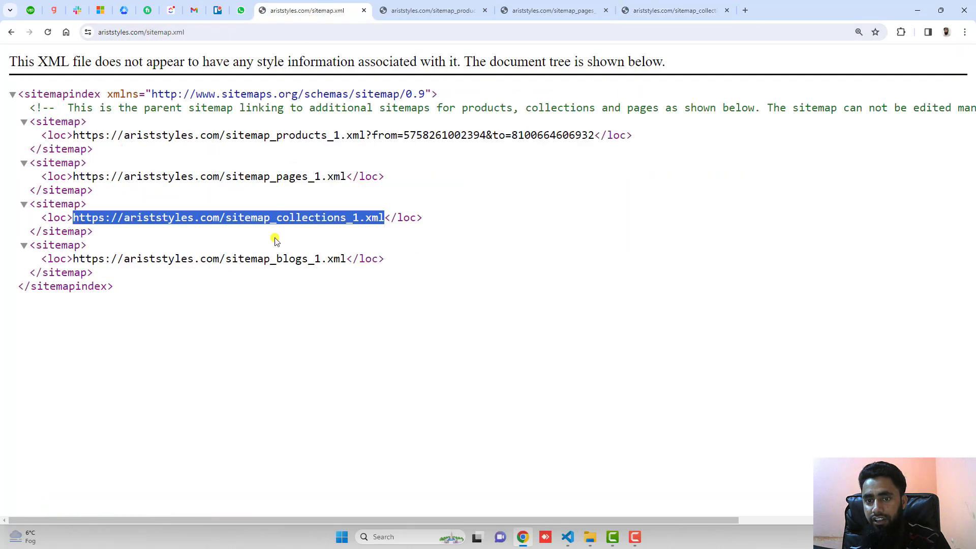
- Open the blogs sitemap URL in a new tab
{"action": "left_click_drag", "start_coordinate": [74, 259], "coordinate": [346, 258]}
{"action": "key", "text": "ctrl+t"}
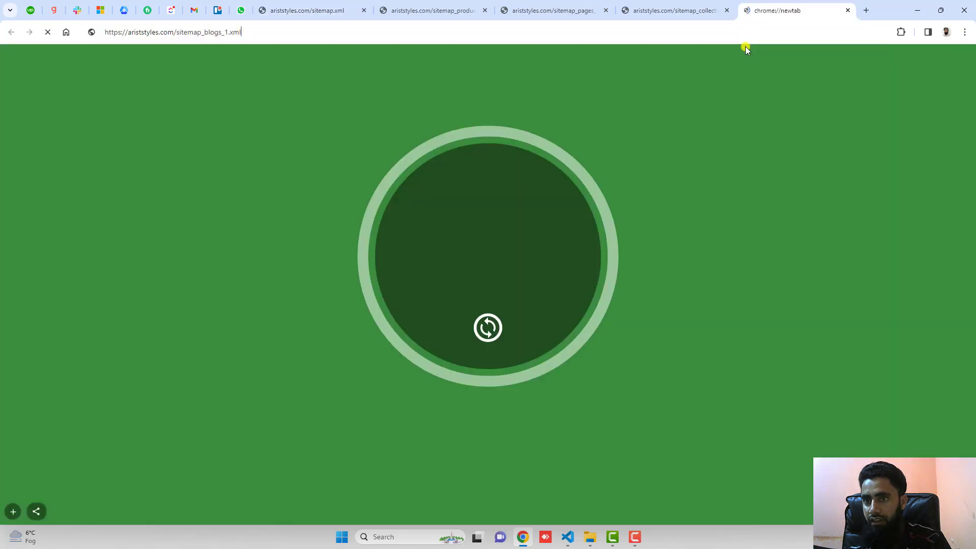
{"action": "key", "text": "ctrl+v"}
{"action": "key", "text": "Return"}
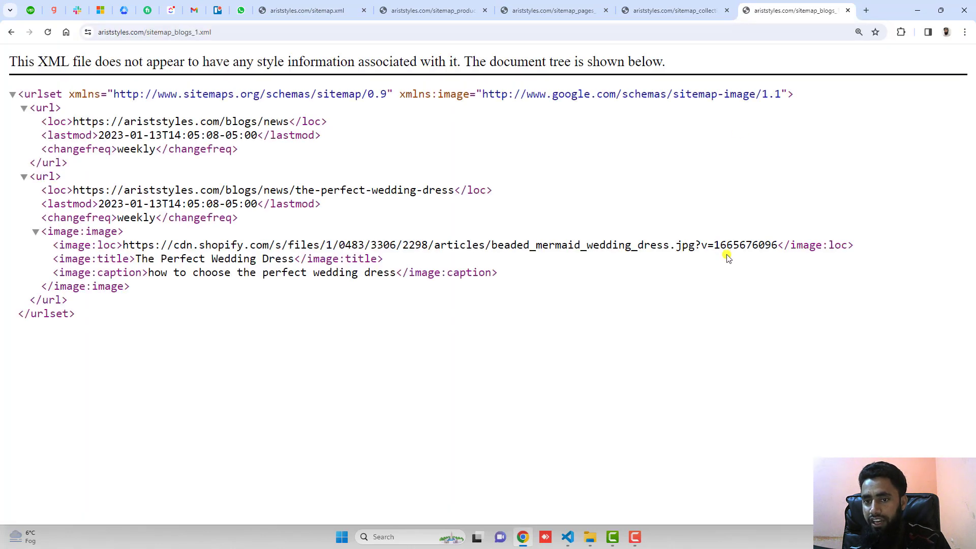